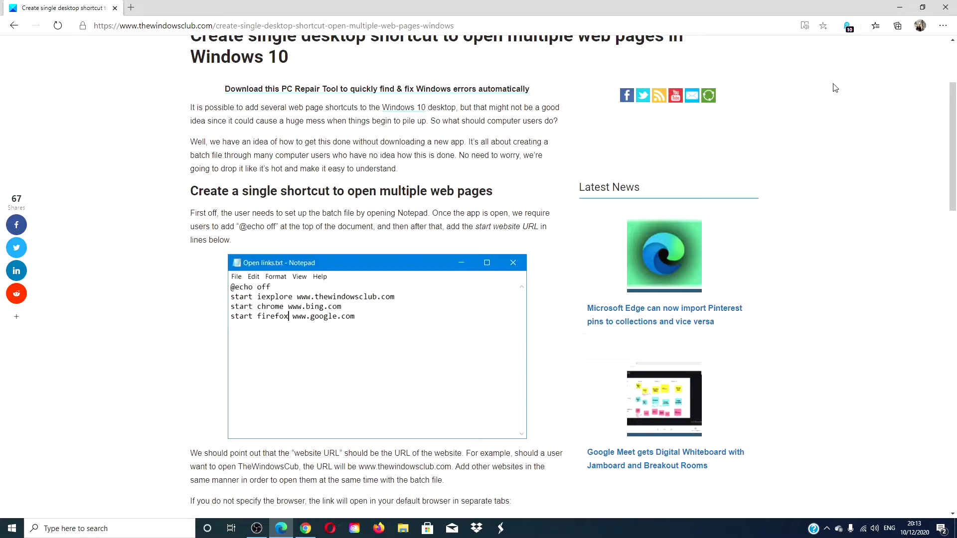
{"action": "scroll", "coordinate": [835, 87], "scroll_direction": "up", "scroll_amount": 3}
Step: Minimize Edge and launch a blank Notepad document from Windows search
{"action": "left_click", "coordinate": [899, 8]}
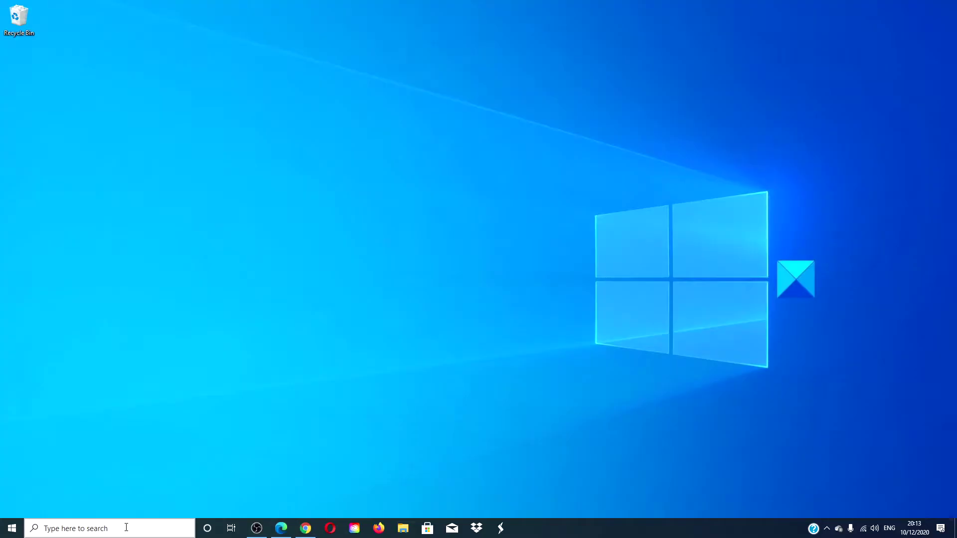
{"action": "left_click", "coordinate": [125, 529]}
{"action": "type", "text": "no"}
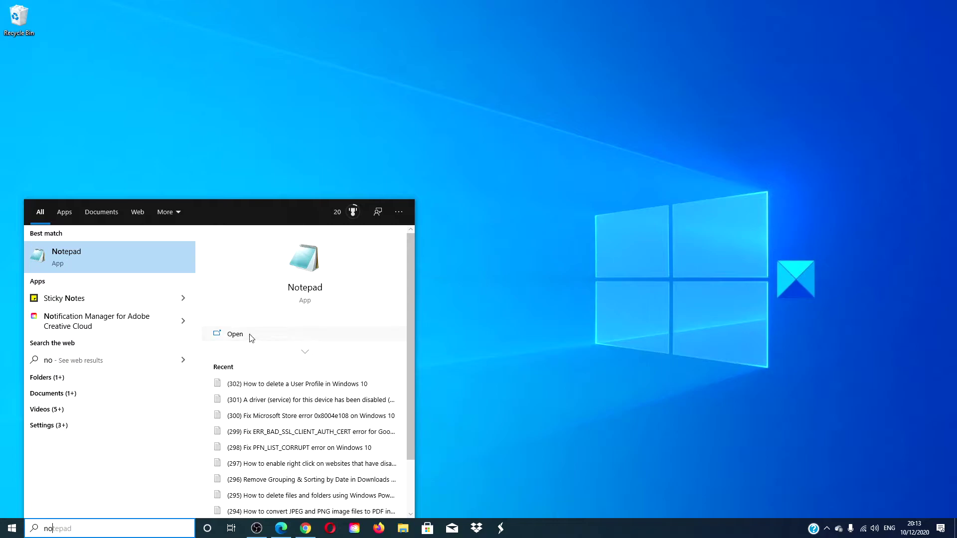
{"action": "left_click", "coordinate": [235, 334]}
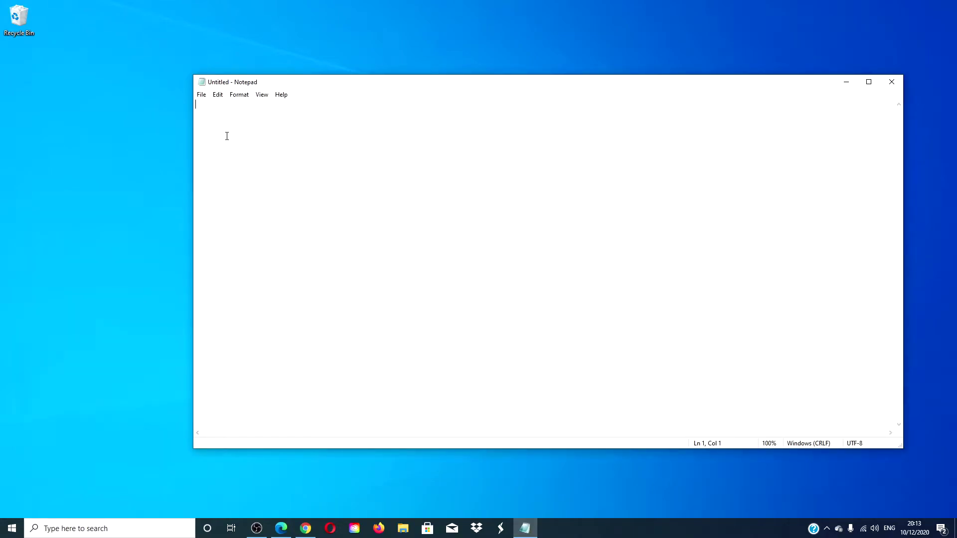
{"action": "type", "text": "@"}
{"action": "type", "text": "e"}
{"action": "type", "text": "c"}
{"action": "type", "text": "h"}
{"action": "type", "text": "o "}
{"action": "type", "text": "of"}
{"action": "type", "text": "f "}
{"action": "type", "text": "start "}
{"action": "type", "text": "ww"}
{"action": "type", "text": "w"}
{"action": "type", "text": ".thewind"}
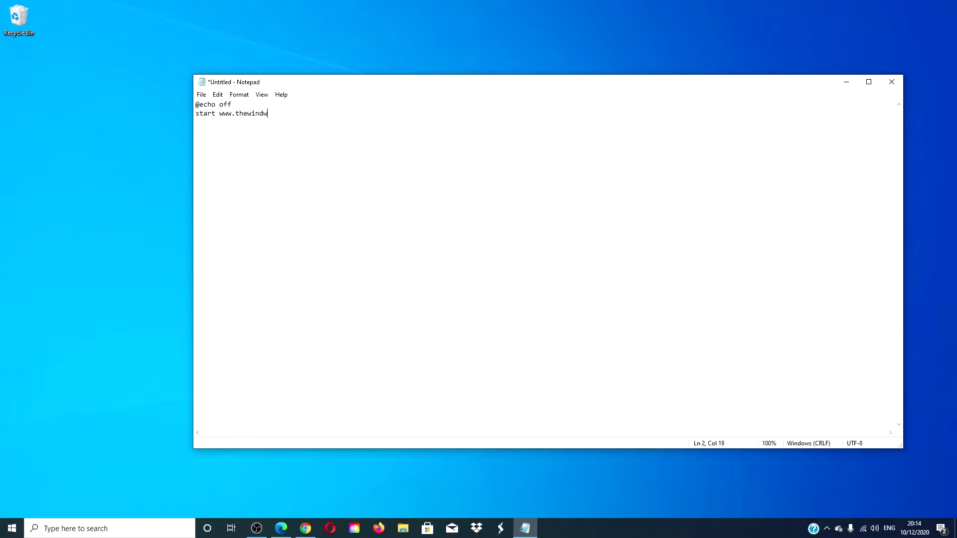
{"action": "type", "text": "owsc"}
{"action": "type", "text": "lu"}
{"action": "type", "text": "b.com"}
Step: Start a new line in the script for the next website
{"action": "key", "text": "Return"}
{"action": "type", "text": "start "}
{"action": "type", "text": "www"}
{"action": "type", "text": ".koh"}
{"action": "type", "text": "lmediaso"}
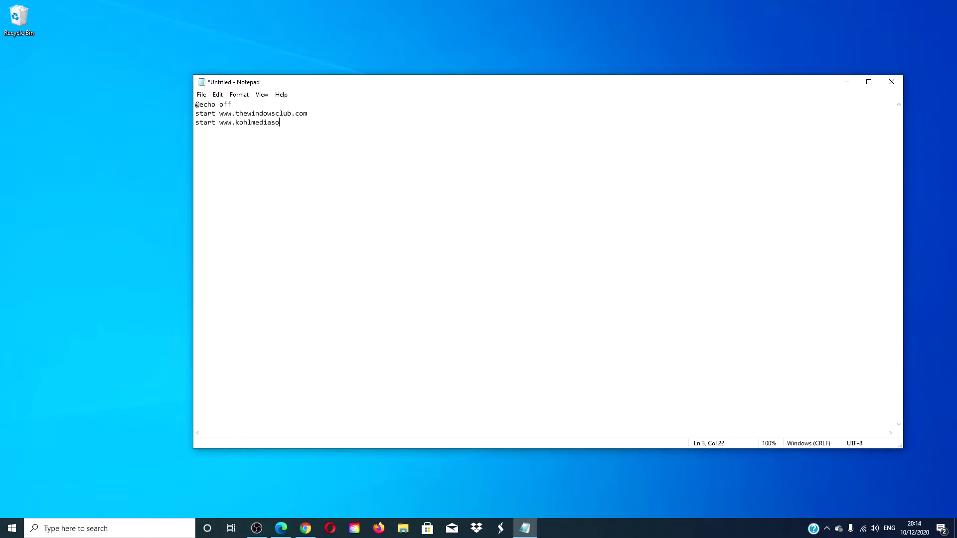
{"action": "type", "text": "lutions."}
{"action": "type", "text": "com "}
{"action": "type", "text": "s"}
{"action": "type", "text": "tar"}
{"action": "type", "text": "t "}
{"action": "type", "text": "www"}
{"action": "type", "text": "."}
{"action": "type", "text": "bi"}
{"action": "type", "text": "ng"}
{"action": "type", "text": ".c"}
{"action": "type", "text": "om"}
Step: Save the script to the Desktop with Save As
{"action": "left_click", "coordinate": [201, 95]}
{"action": "left_click", "coordinate": [207, 141]}
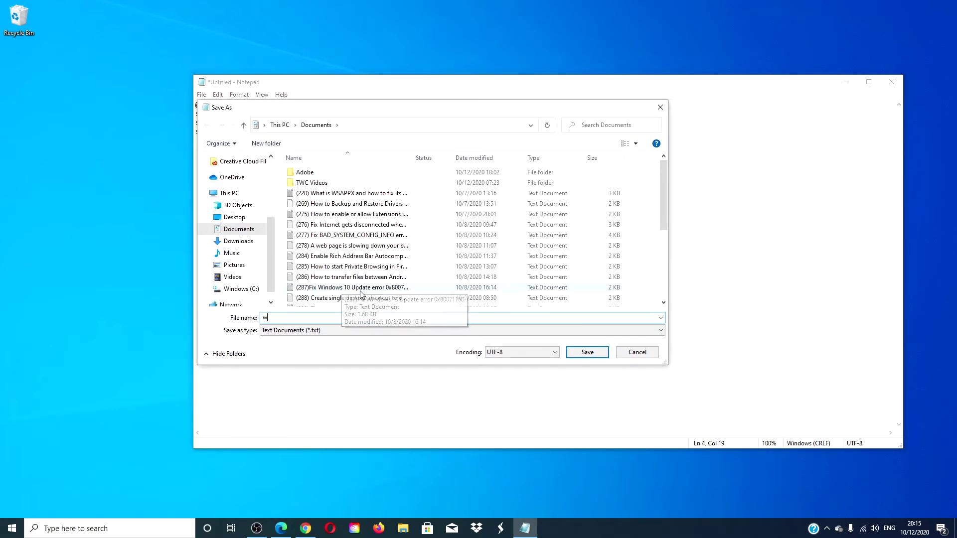
{"action": "type", "text": "websites"}
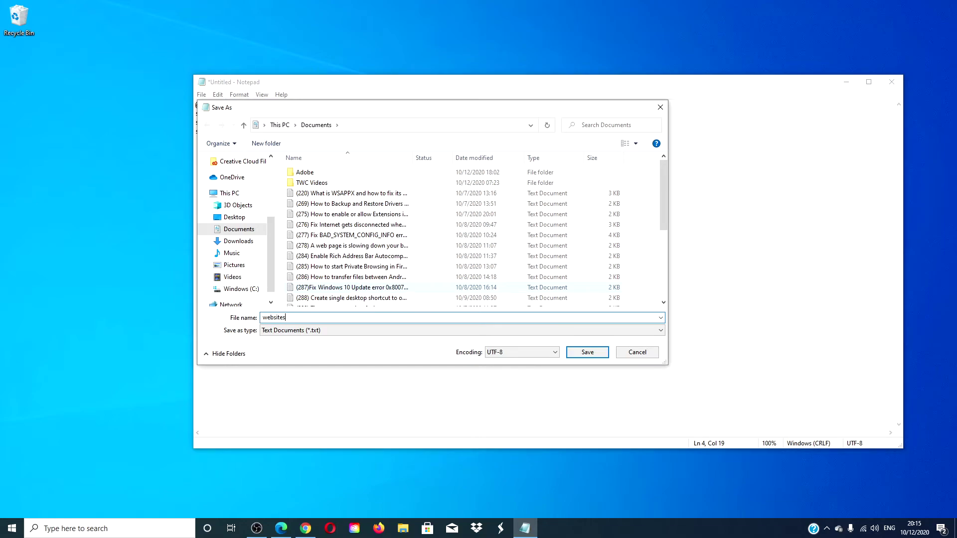
{"action": "type", "text": "bat"}
{"action": "left_click", "coordinate": [234, 218]}
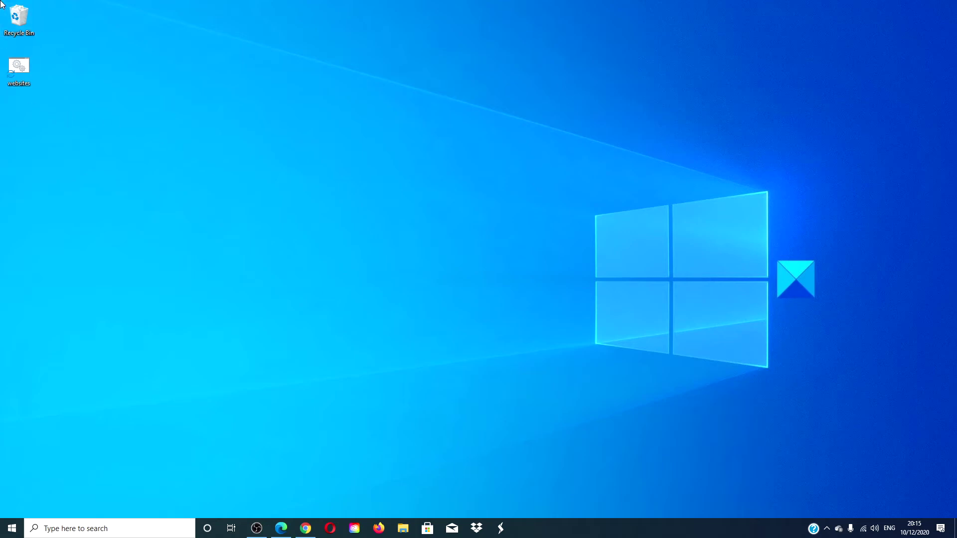
Step: Run websites.bat from the desktop to open the sites in Edge
{"action": "double_click", "coordinate": [18, 69]}
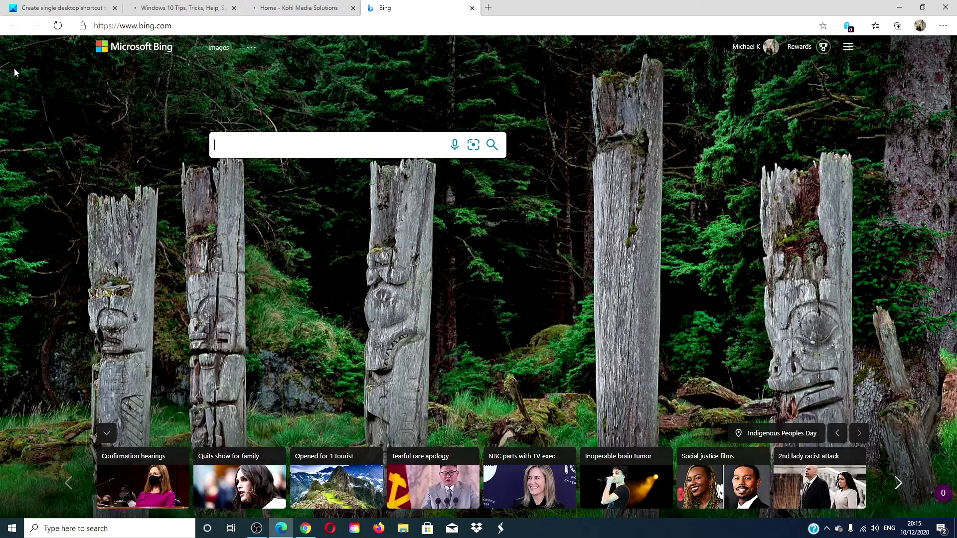
Step: View the Kohl Media Solutions and TheWindowsClub tabs, then return to the shortcut article
{"action": "left_click", "coordinate": [296, 8]}
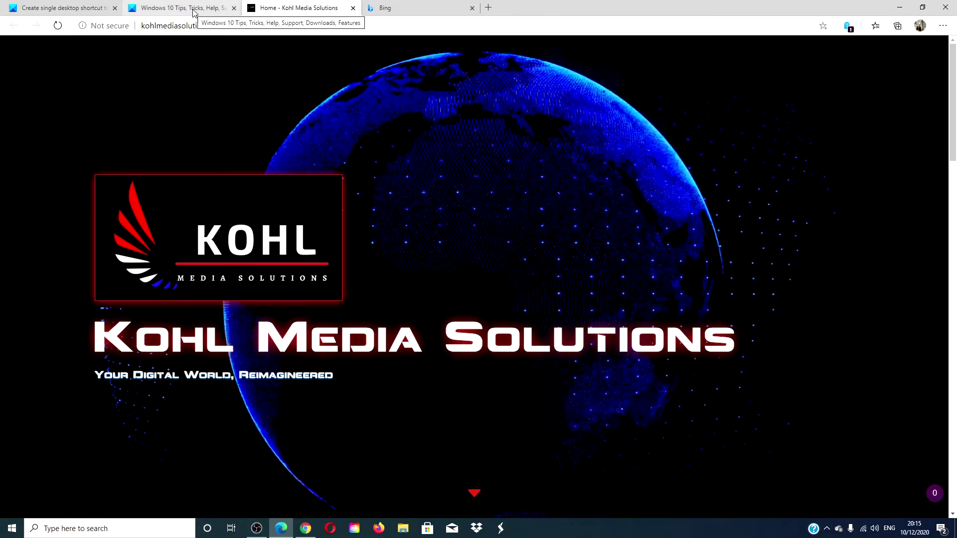
{"action": "left_click", "coordinate": [194, 8]}
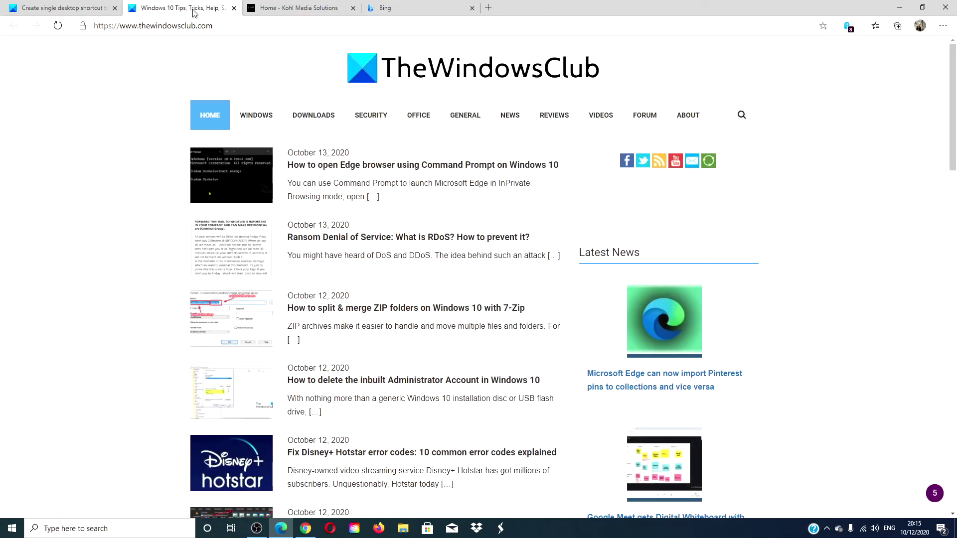
{"action": "left_click", "coordinate": [69, 8]}
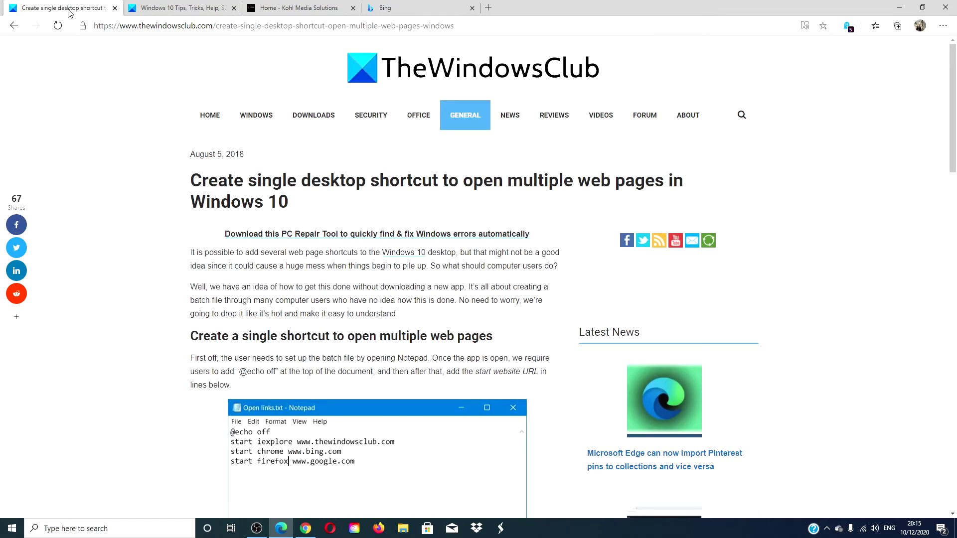